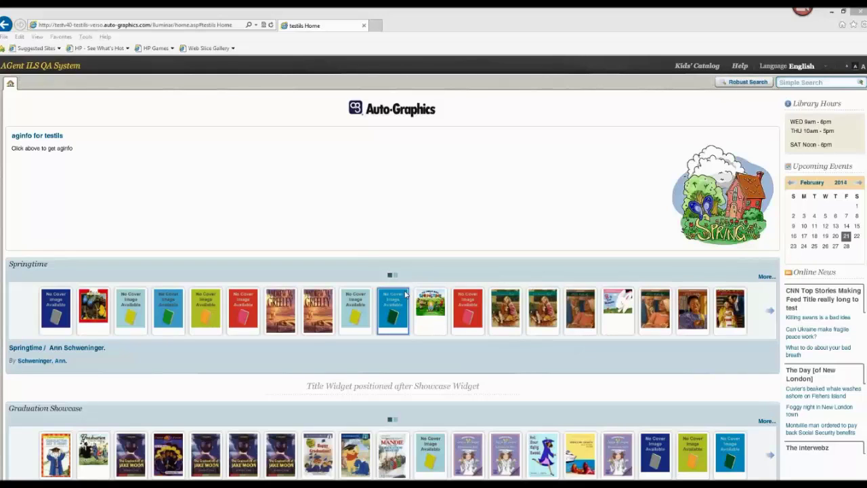
Open Internet Options and confirm the tabbed browsing settings with pop-ups always opening in a new window.
{"action": "left_click", "coordinate": [85, 36]}
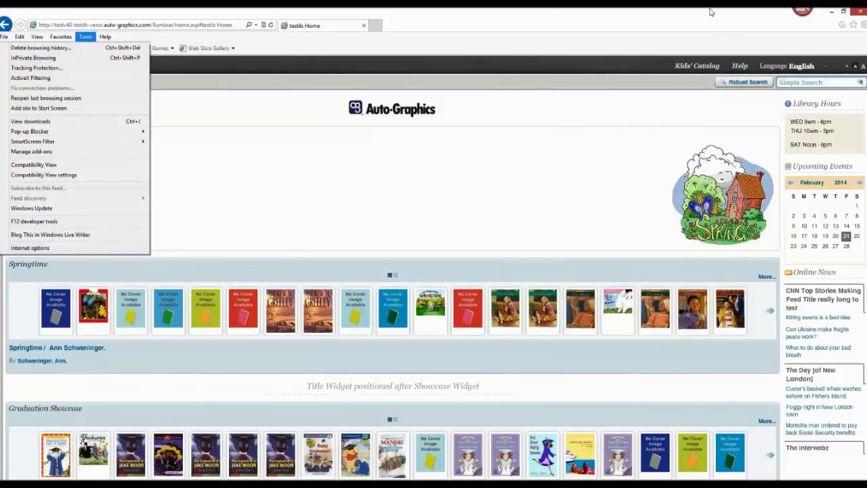
{"action": "left_click", "coordinate": [863, 27]}
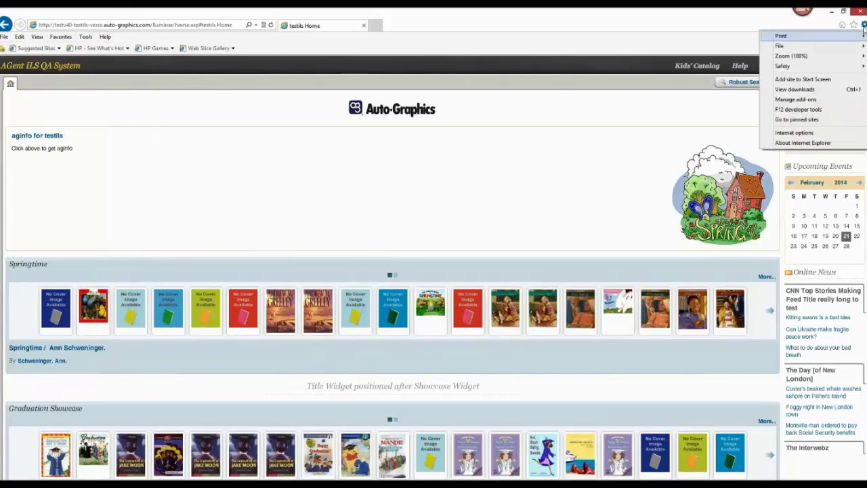
{"action": "left_click", "coordinate": [801, 133]}
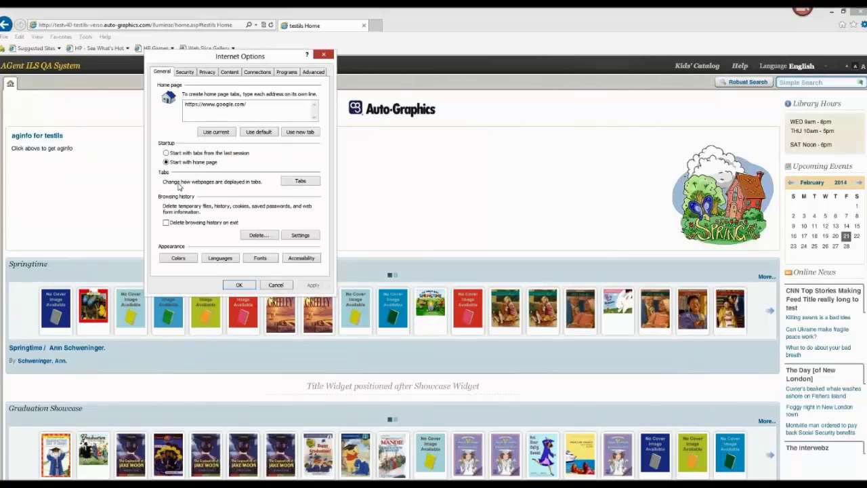
{"action": "left_click", "coordinate": [315, 182]}
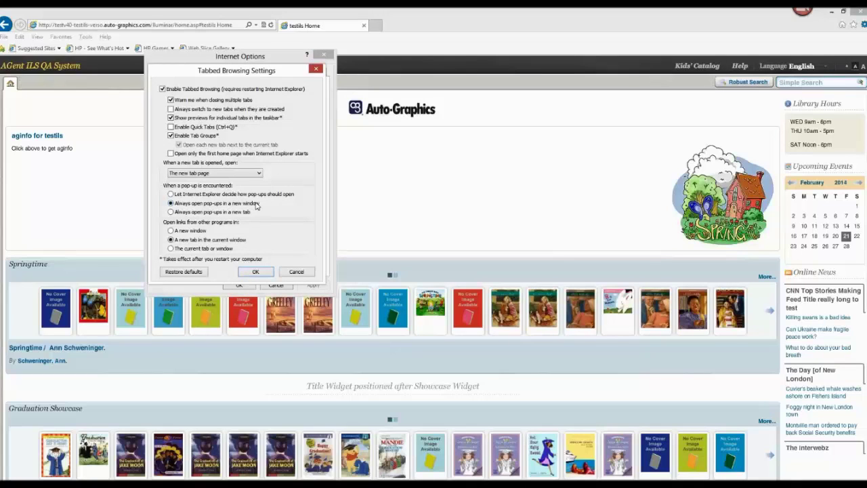
{"action": "left_click", "coordinate": [257, 271]}
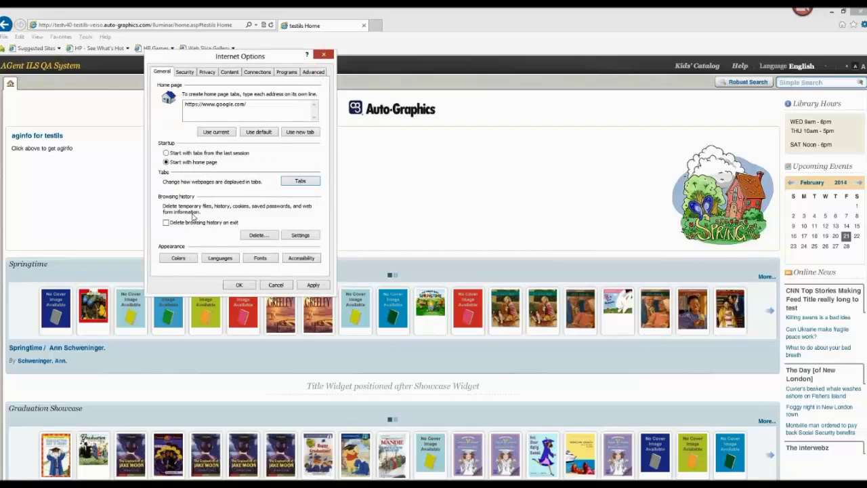
Set the browsing history settings to check for newer versions of stored pages every time the webpage is visited.
{"action": "left_click", "coordinate": [307, 236]}
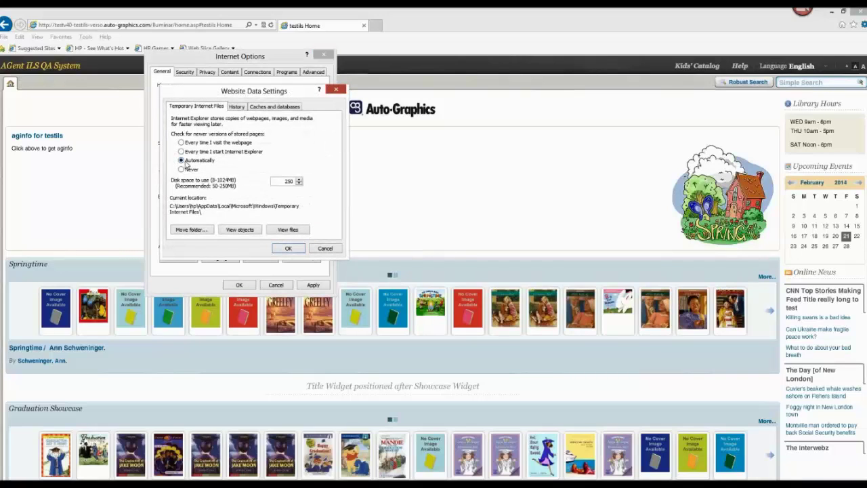
{"action": "left_click", "coordinate": [183, 143]}
{"action": "key", "text": "Return"}
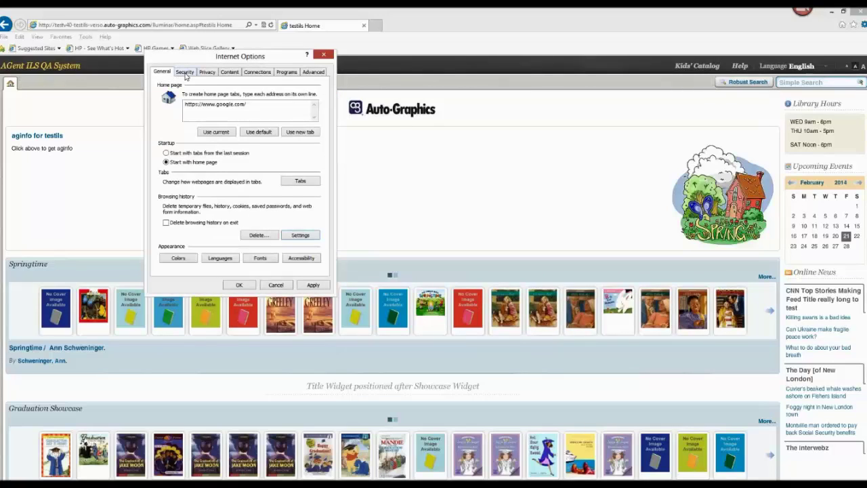
{"action": "left_click", "coordinate": [185, 72]}
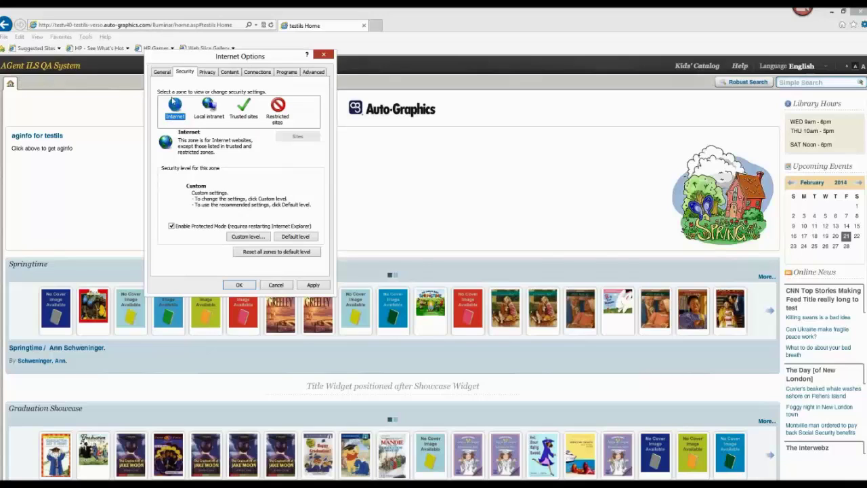
{"action": "left_click", "coordinate": [248, 107]}
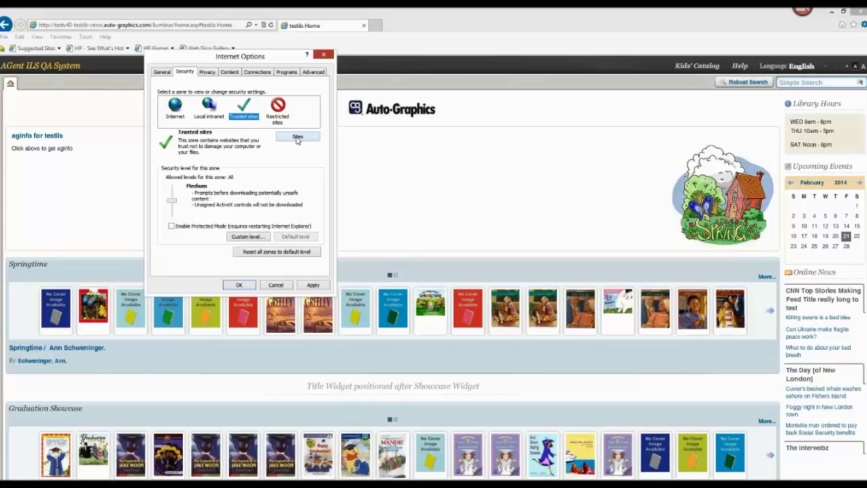
{"action": "left_click", "coordinate": [298, 137]}
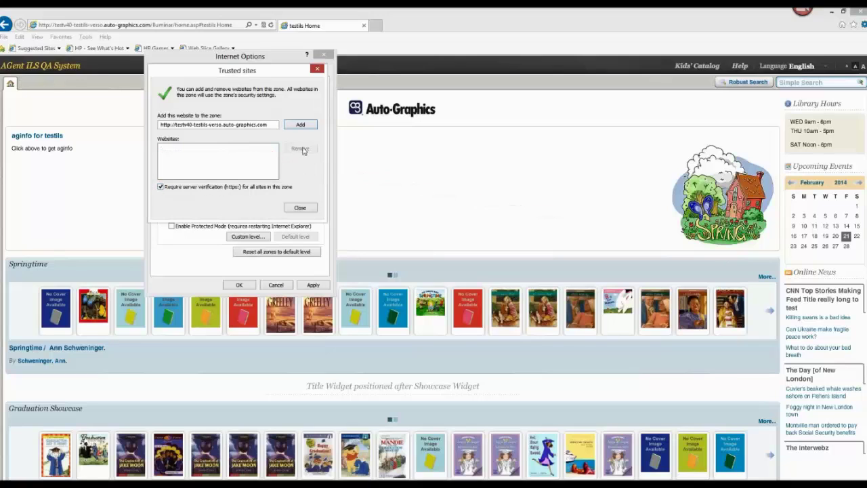
{"action": "left_click", "coordinate": [299, 127]}
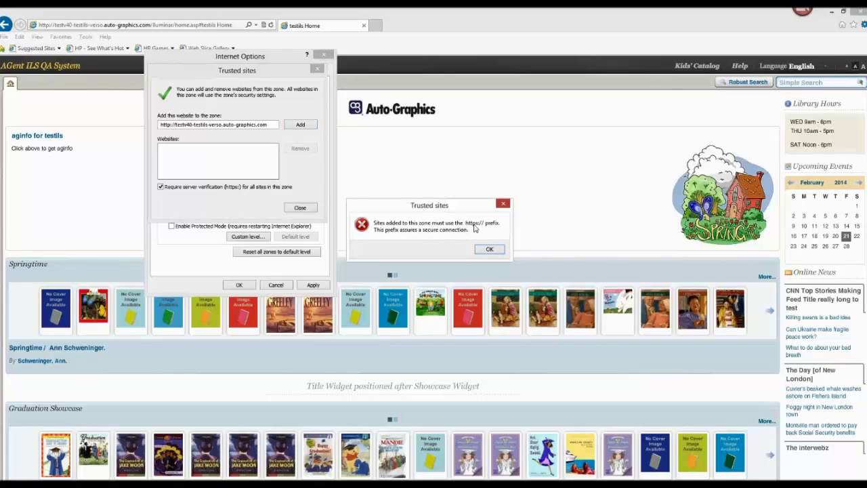
{"action": "left_click", "coordinate": [479, 247]}
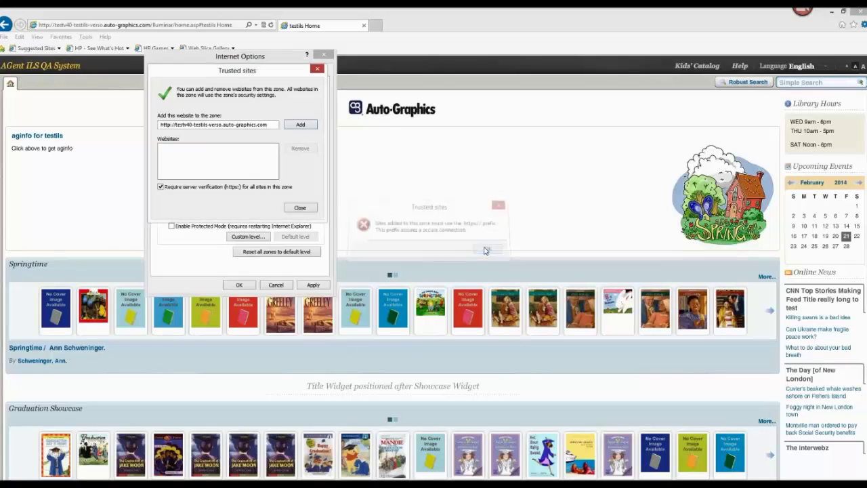
{"action": "left_click", "coordinate": [161, 187]}
{"action": "left_click", "coordinate": [301, 124]}
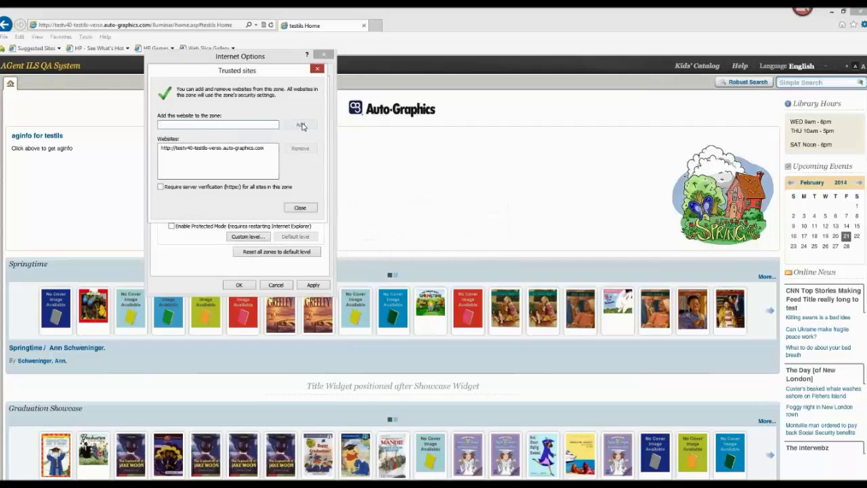
{"action": "left_click", "coordinate": [300, 207]}
{"action": "left_click", "coordinate": [316, 286]}
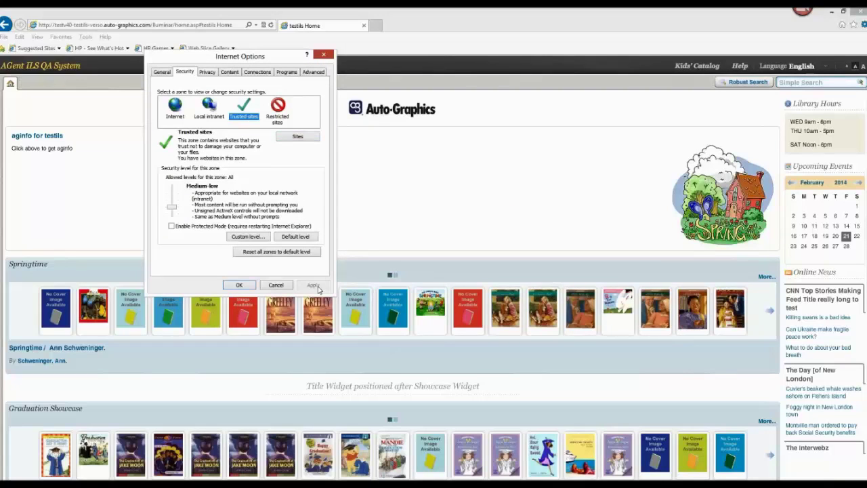
Allow pop-ups from auto-graphics.com in the pop-up blocker settings, and apply and confirm the Internet Options.
{"action": "left_click", "coordinate": [208, 73]}
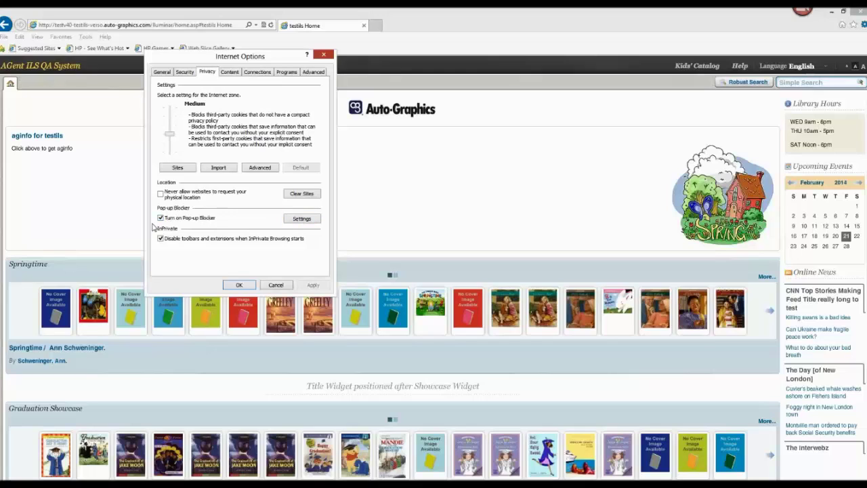
{"action": "left_click", "coordinate": [302, 218]}
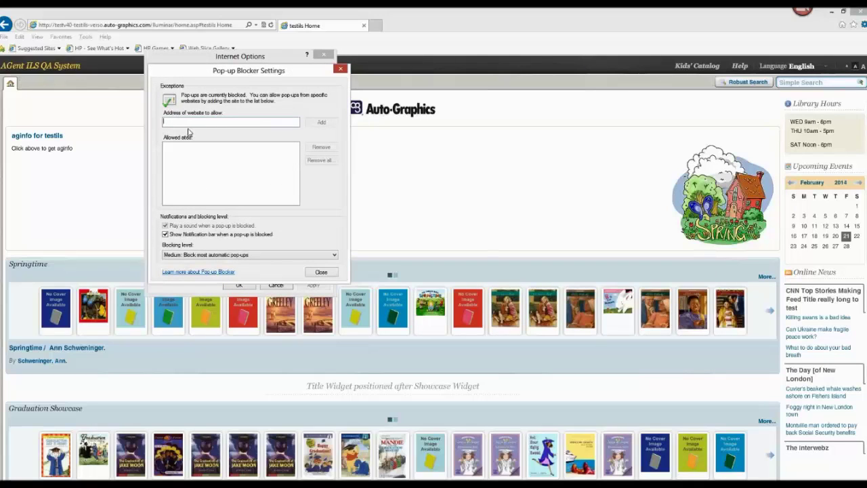
{"action": "type", "text": "auto-graphics.com"}
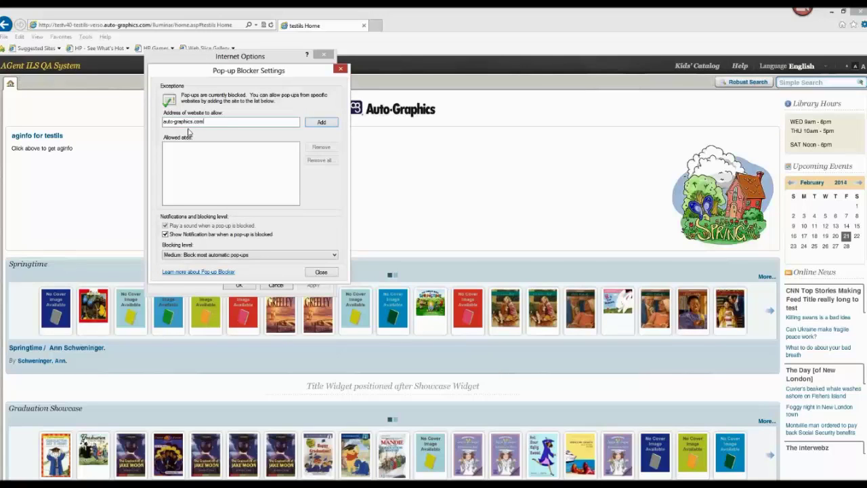
{"action": "left_click", "coordinate": [317, 123]}
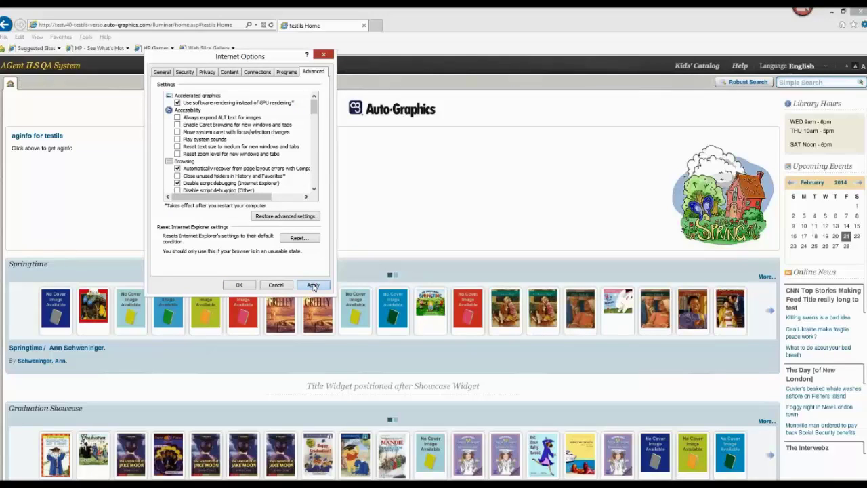
{"action": "left_click", "coordinate": [313, 285]}
{"action": "left_click", "coordinate": [247, 286]}
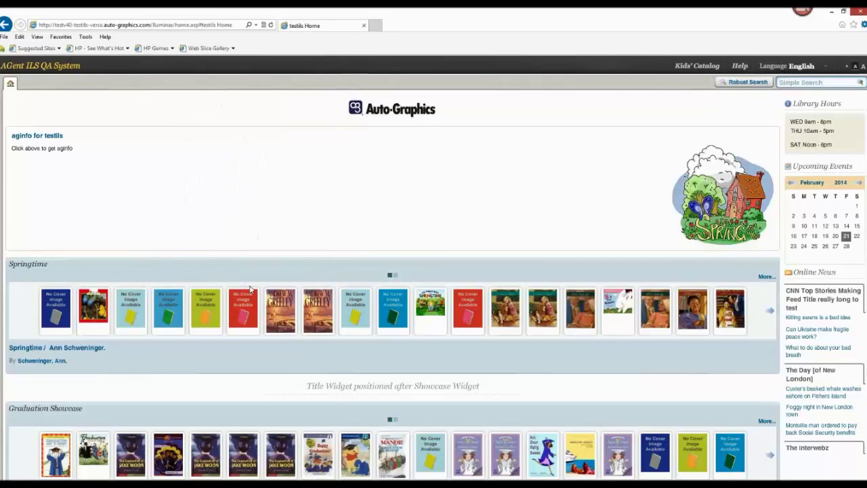
Open the Windows Control Panel, view its Internet Options dialog and cancel it.
{"action": "key", "text": "super"}
{"action": "type", "text": "contro"}
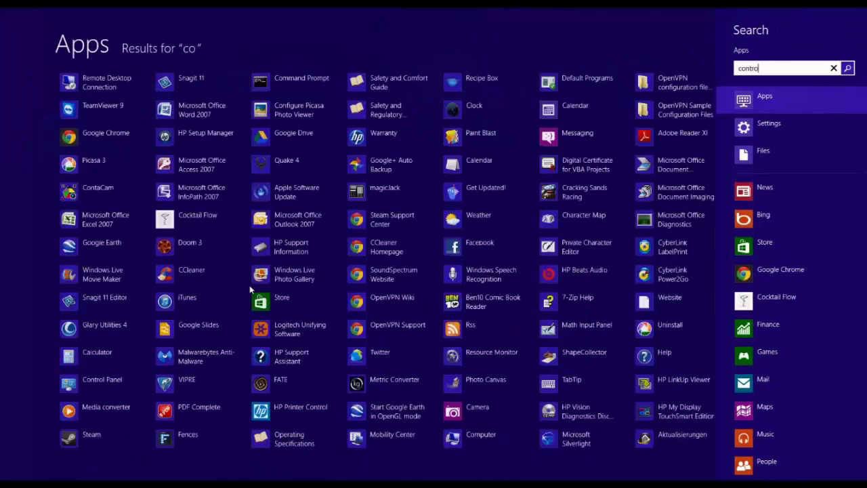
{"action": "type", "text": "l"}
{"action": "key", "text": "Return"}
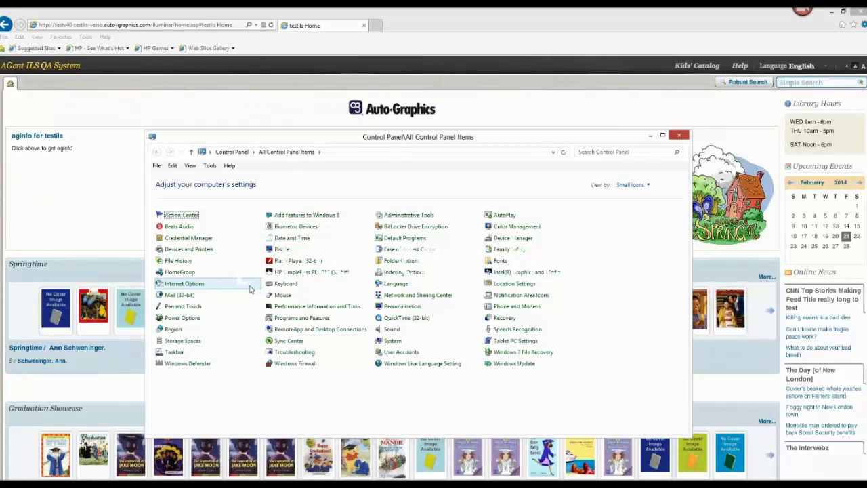
{"action": "left_click", "coordinate": [181, 283]}
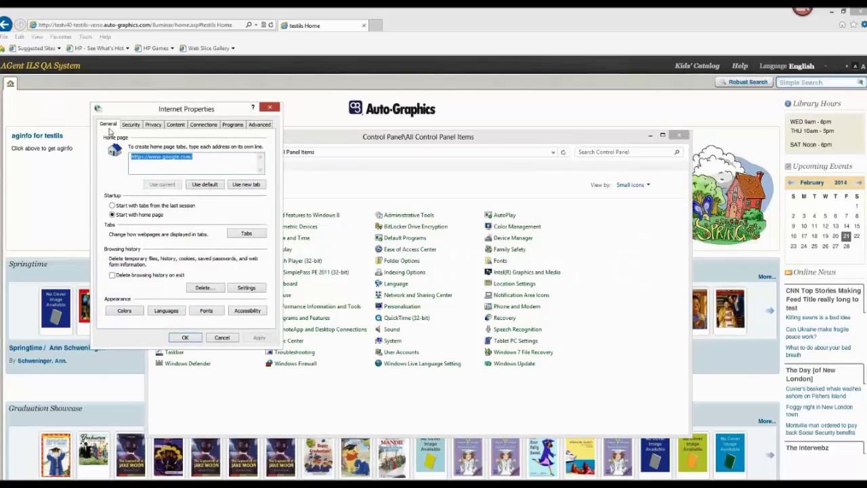
{"action": "left_click", "coordinate": [222, 338]}
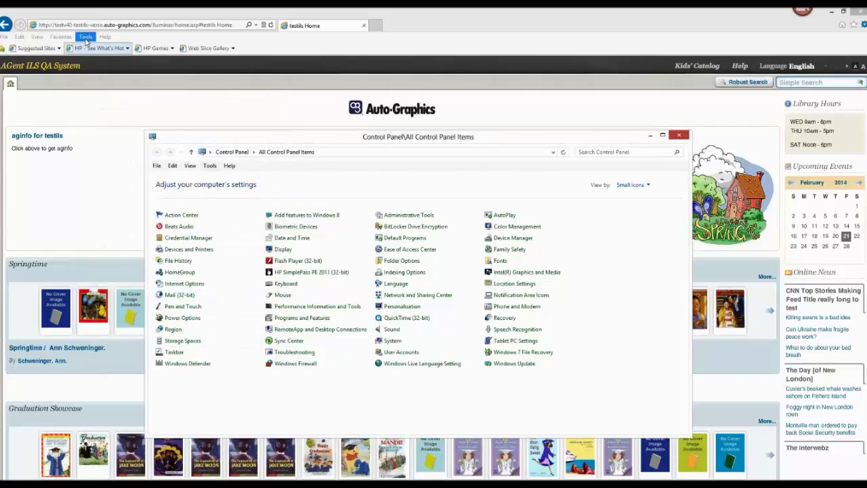
Return to the browser, view its own Internet Options dialog and cancel it.
{"action": "left_click", "coordinate": [85, 38]}
{"action": "left_click", "coordinate": [30, 248]}
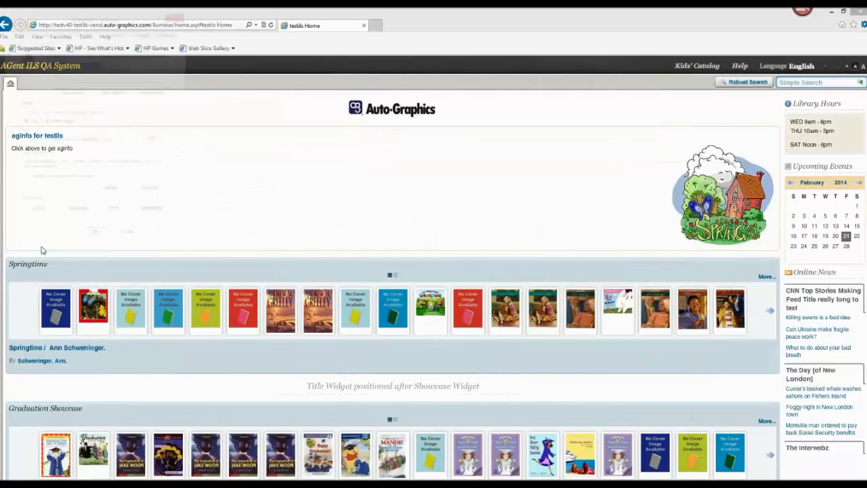
{"action": "left_click", "coordinate": [125, 248]}
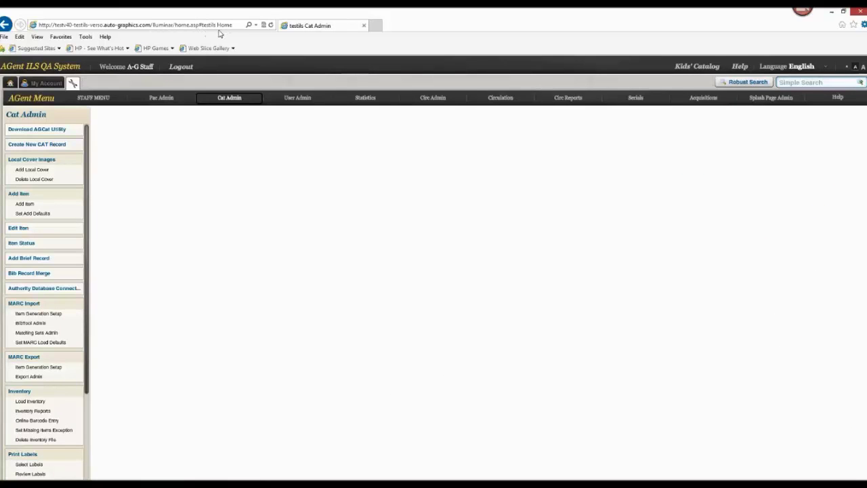
Add auto-graphics.com to the websites displayed in Compatibility View and close the settings.
{"action": "left_click", "coordinate": [86, 38]}
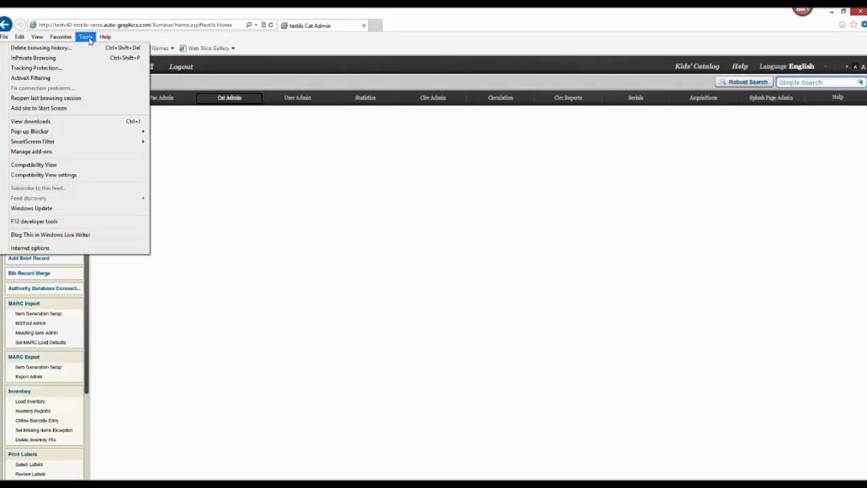
{"action": "left_click", "coordinate": [44, 175]}
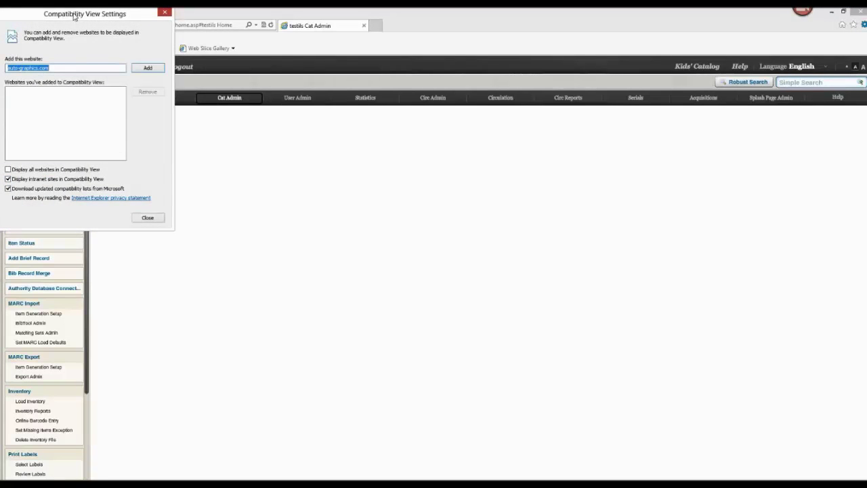
{"action": "left_click_drag", "start_coordinate": [74, 17], "coordinate": [228, 74]}
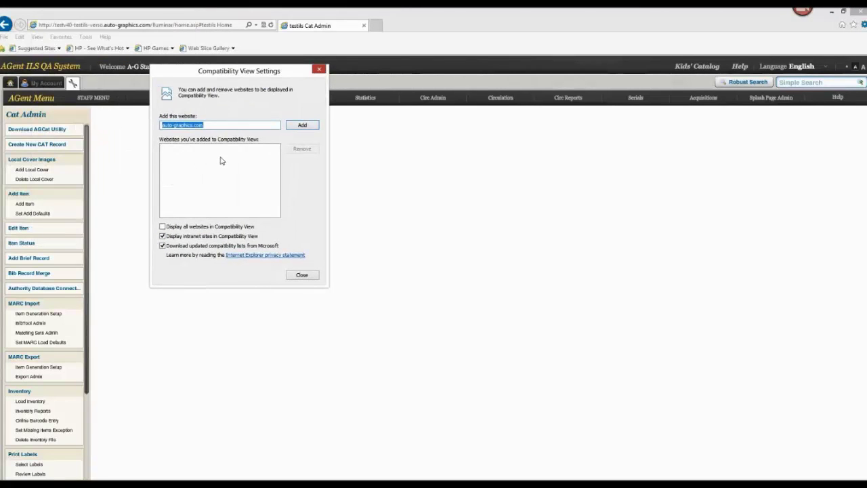
{"action": "left_click", "coordinate": [298, 126]}
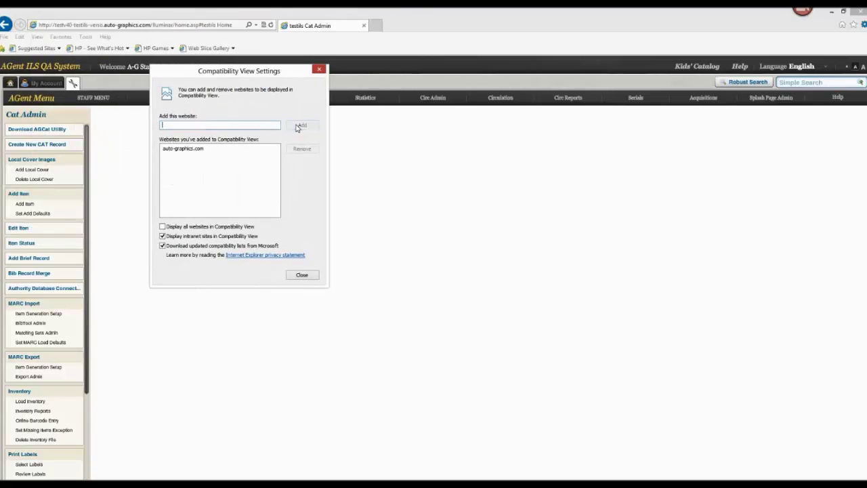
{"action": "left_click", "coordinate": [299, 276]}
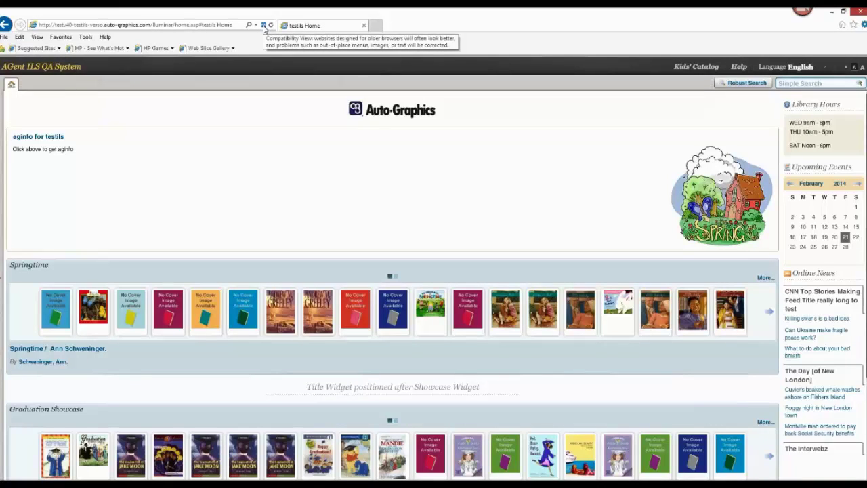
Review the Delete Browsing History choices from Internet Options and cancel without deleting.
{"action": "left_click", "coordinate": [86, 39]}
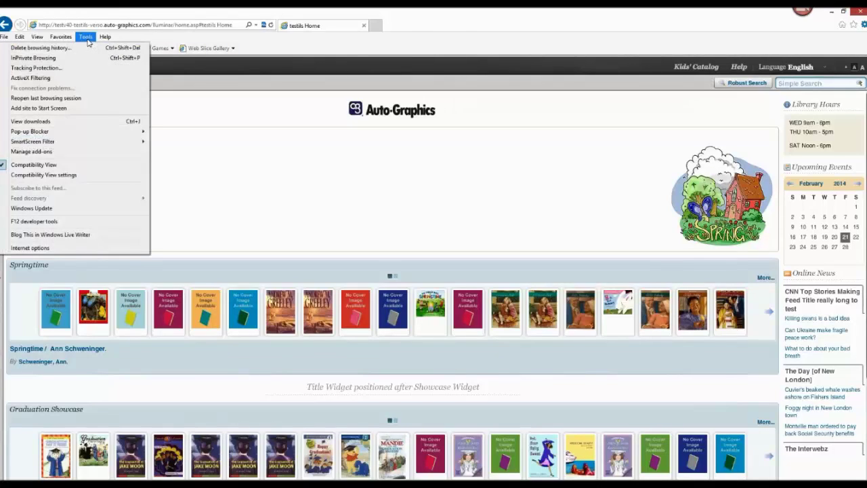
{"action": "left_click", "coordinate": [30, 248]}
{"action": "left_click", "coordinate": [113, 197]}
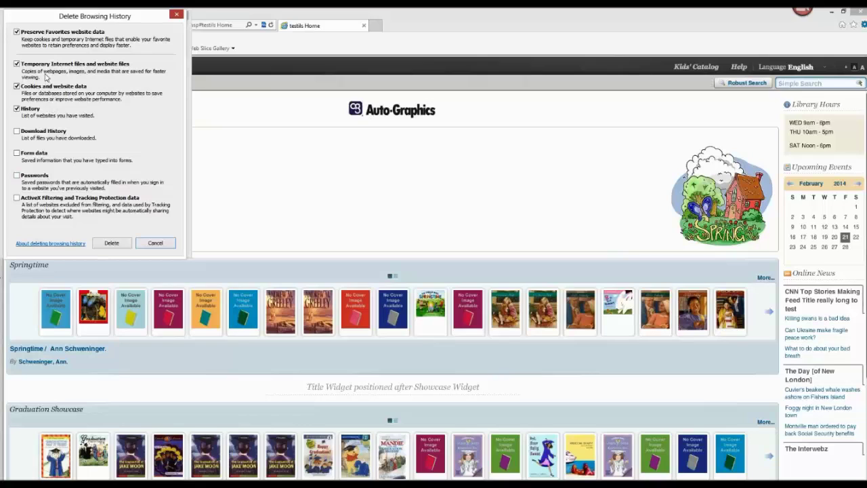
{"action": "left_click", "coordinate": [160, 248]}
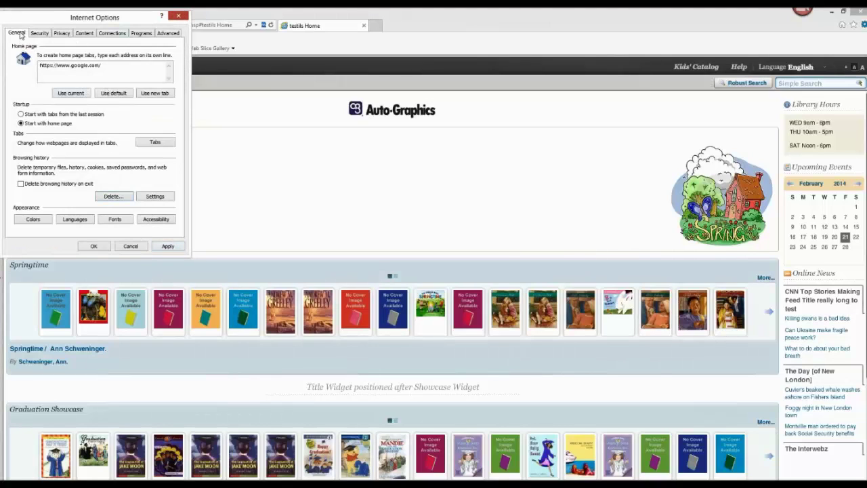
Delete the temporary Internet files, cookies and browsing history while preserving Favorites website data.
{"action": "left_click", "coordinate": [113, 196]}
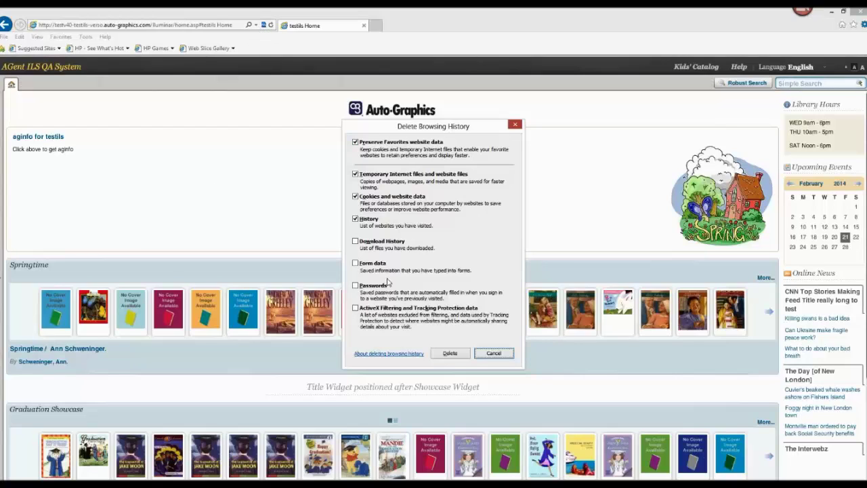
{"action": "left_click", "coordinate": [448, 353]}
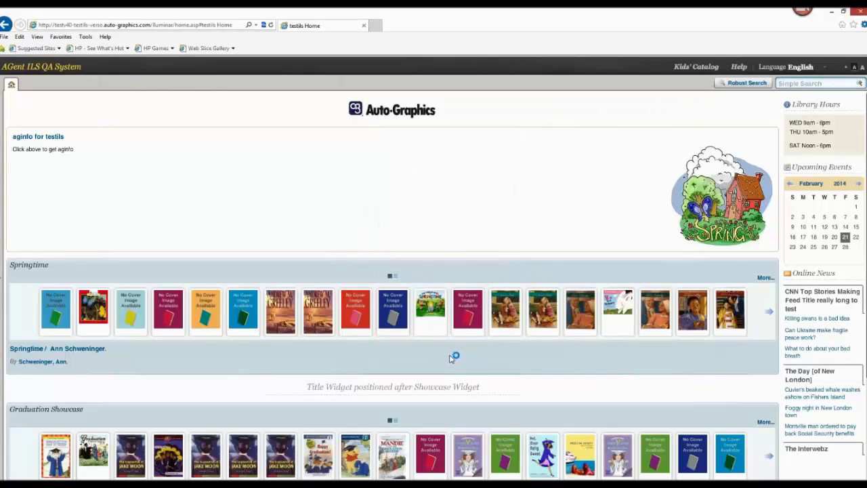
View the Delete Browsing History choices again, cancel them, and close Internet Options after viewing the trusted sites security settings.
{"action": "key", "text": "ctrl+shift+Delete"}
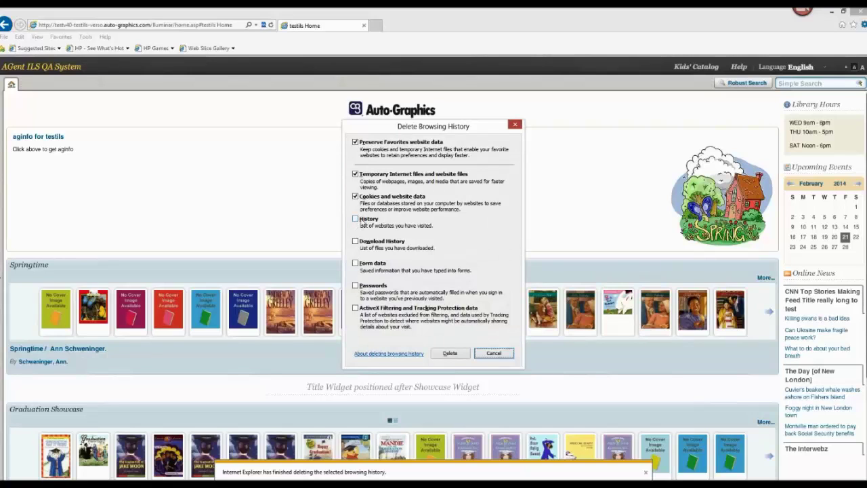
{"action": "left_click", "coordinate": [493, 355]}
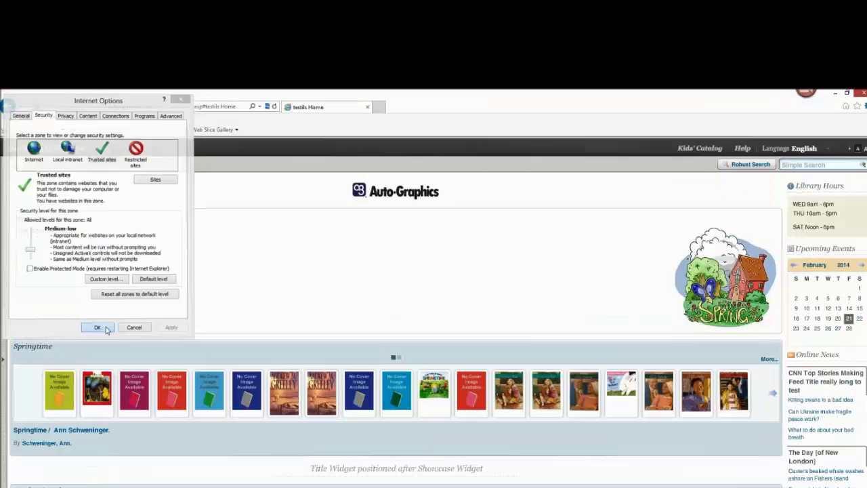
{"action": "left_click", "coordinate": [103, 248]}
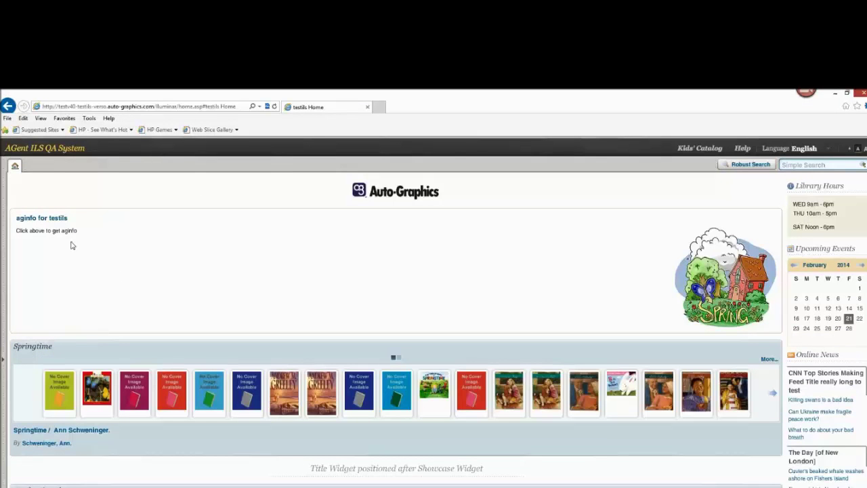